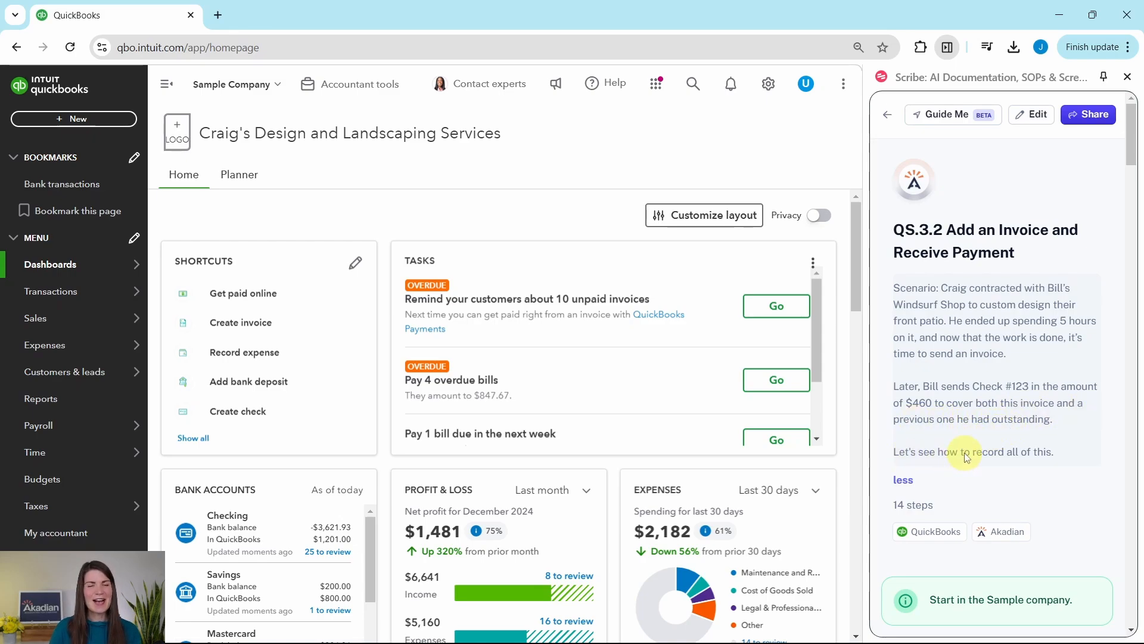
Follow the exercise guide to the invoice section and start a new customer invoice in the sample company
scroll(983, 412, down, 4)
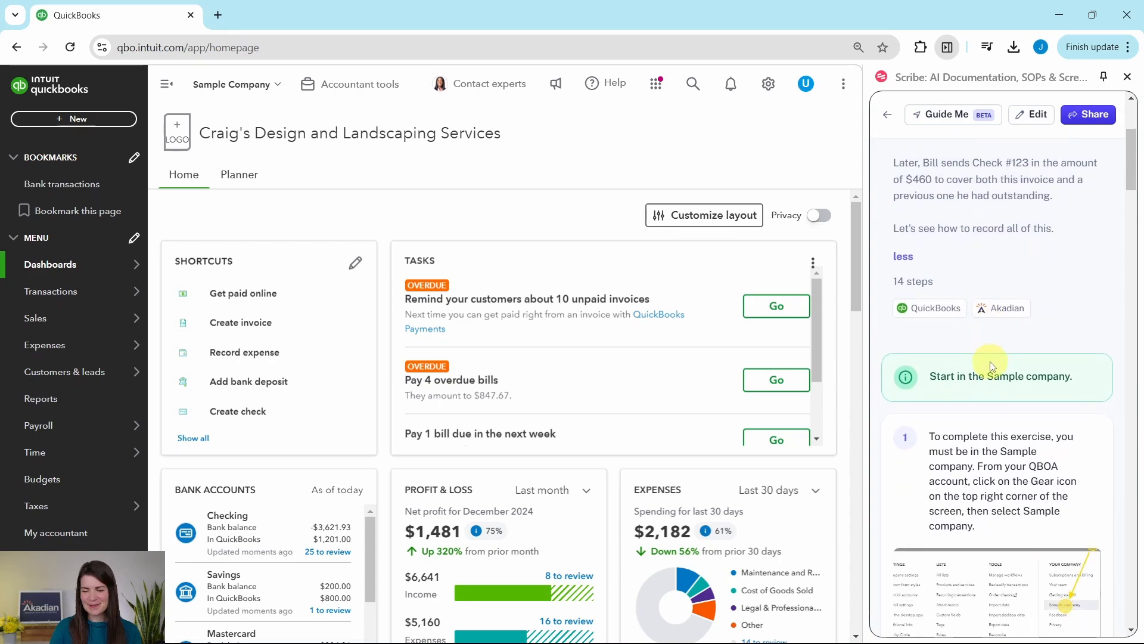
scroll(991, 366, down, 3)
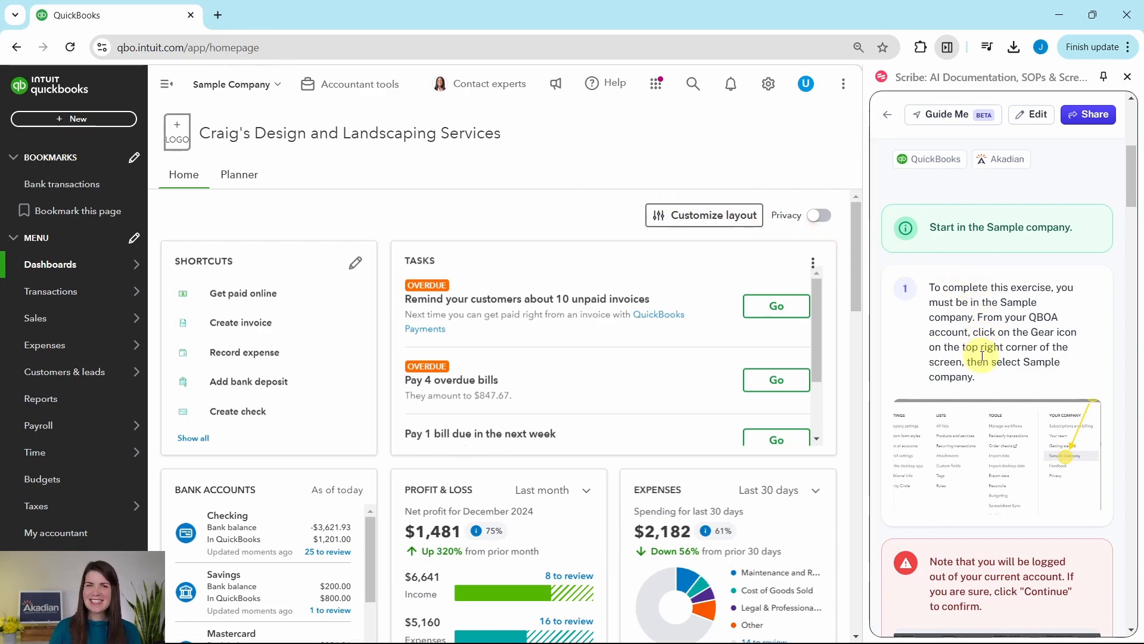
scroll(984, 356, down, 9)
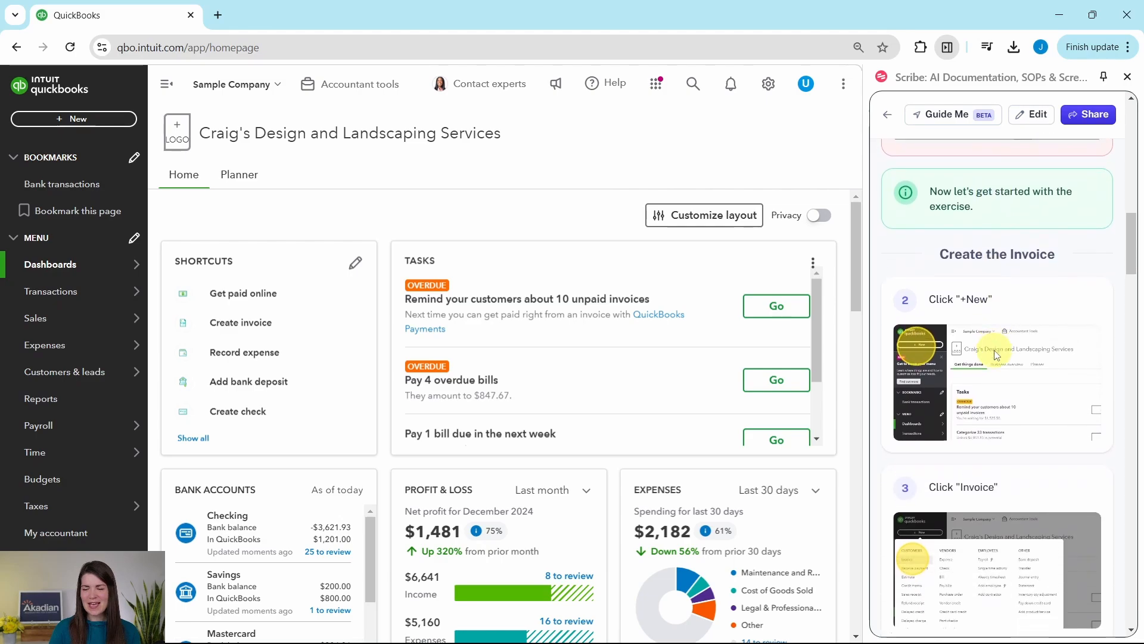
scroll(998, 356, down, 1)
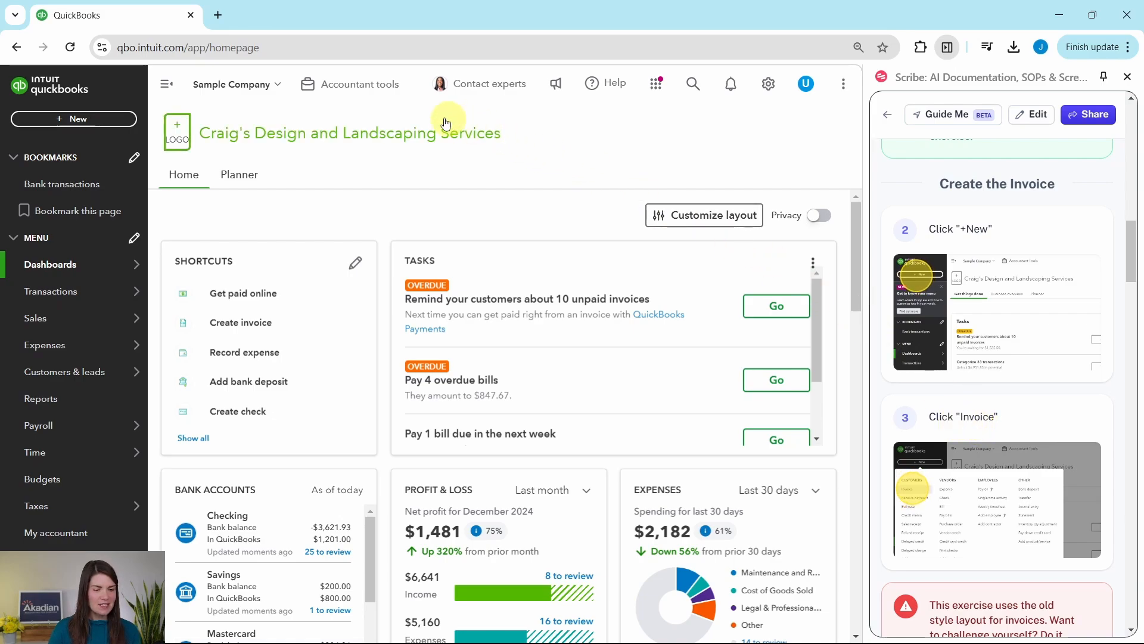
click(69, 120)
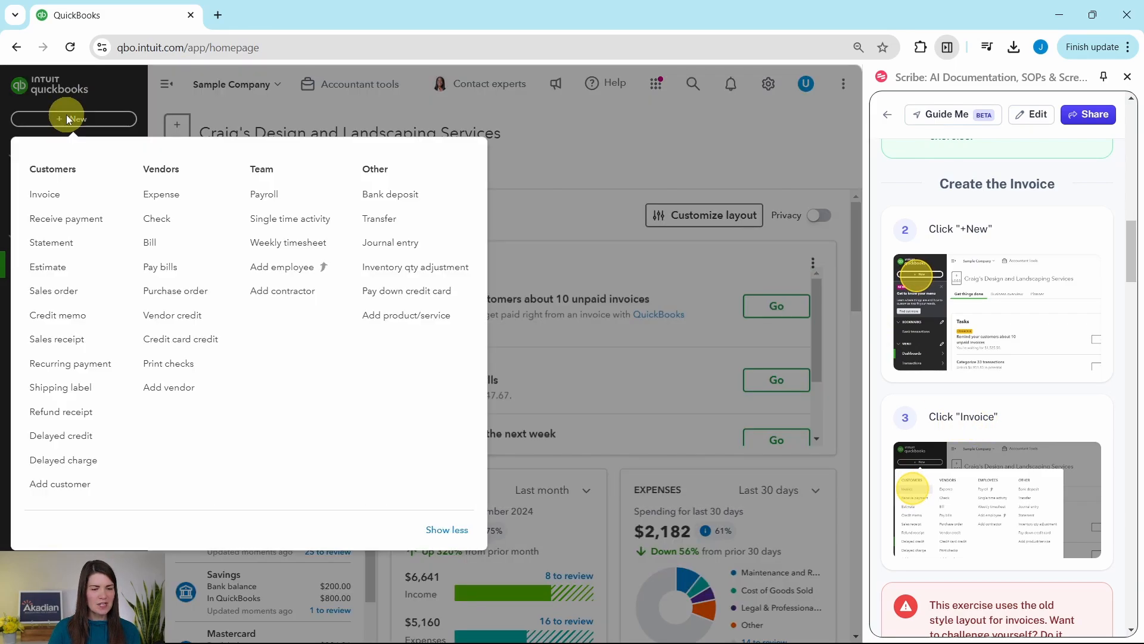
click(51, 200)
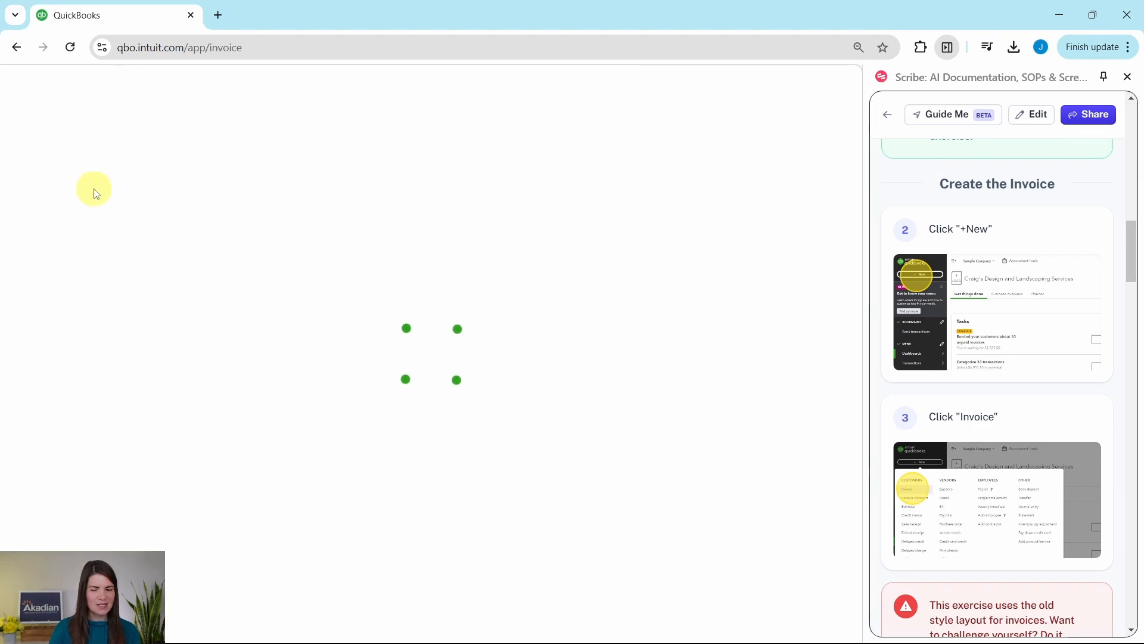
Choose Bill's Windsurf Shop as the customer on the new invoice
scroll(1012, 212, down, 3)
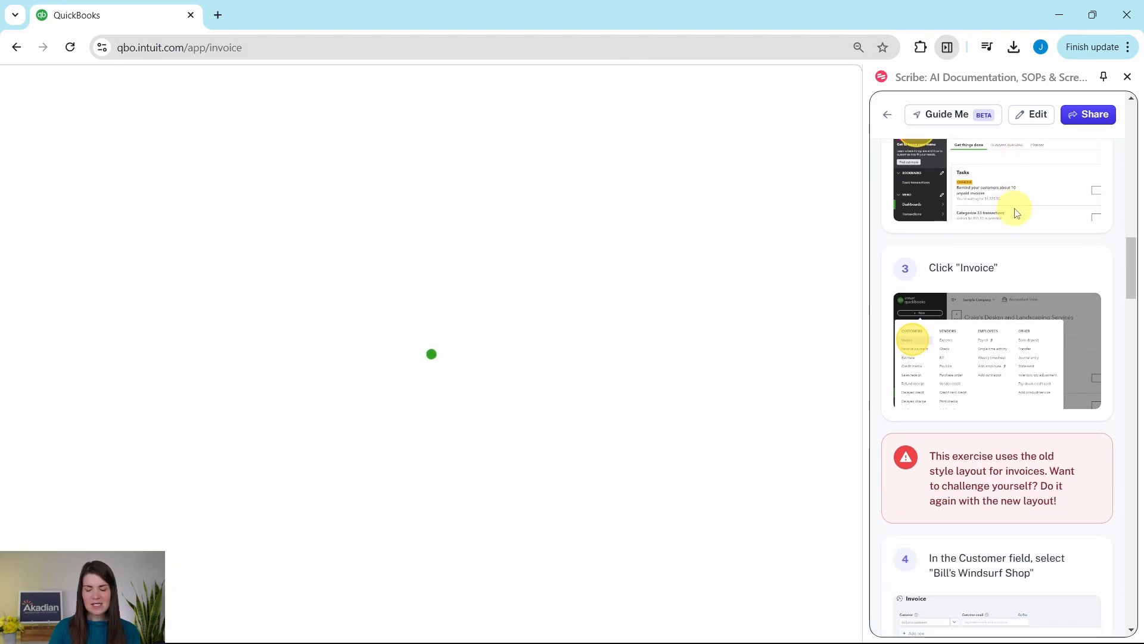
scroll(1017, 212, down, 3)
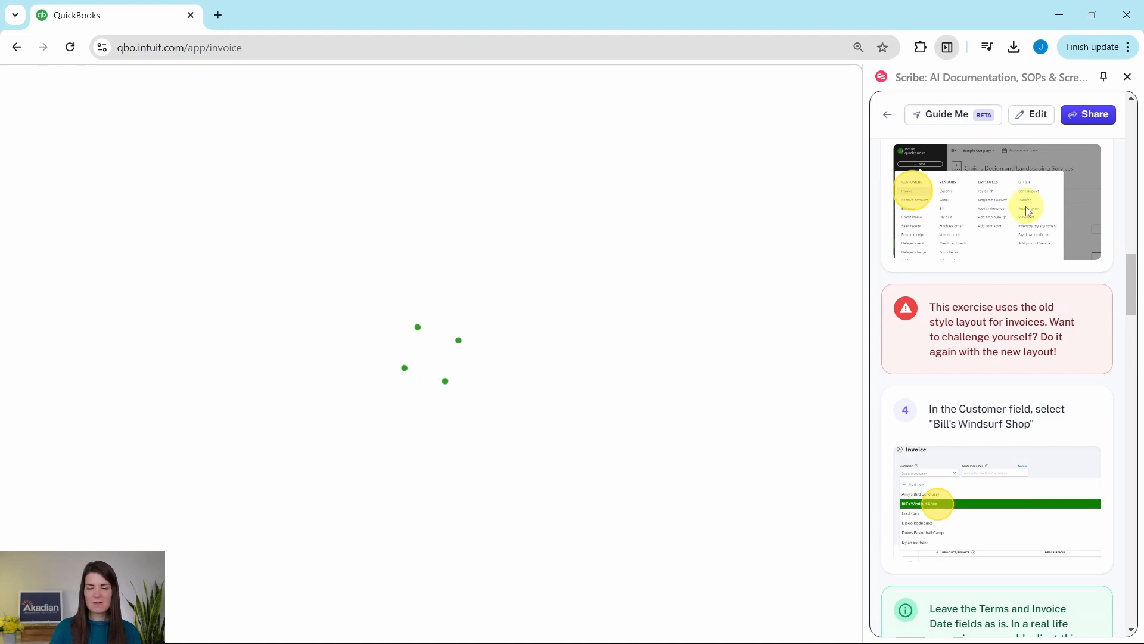
scroll(1022, 209, down, 1)
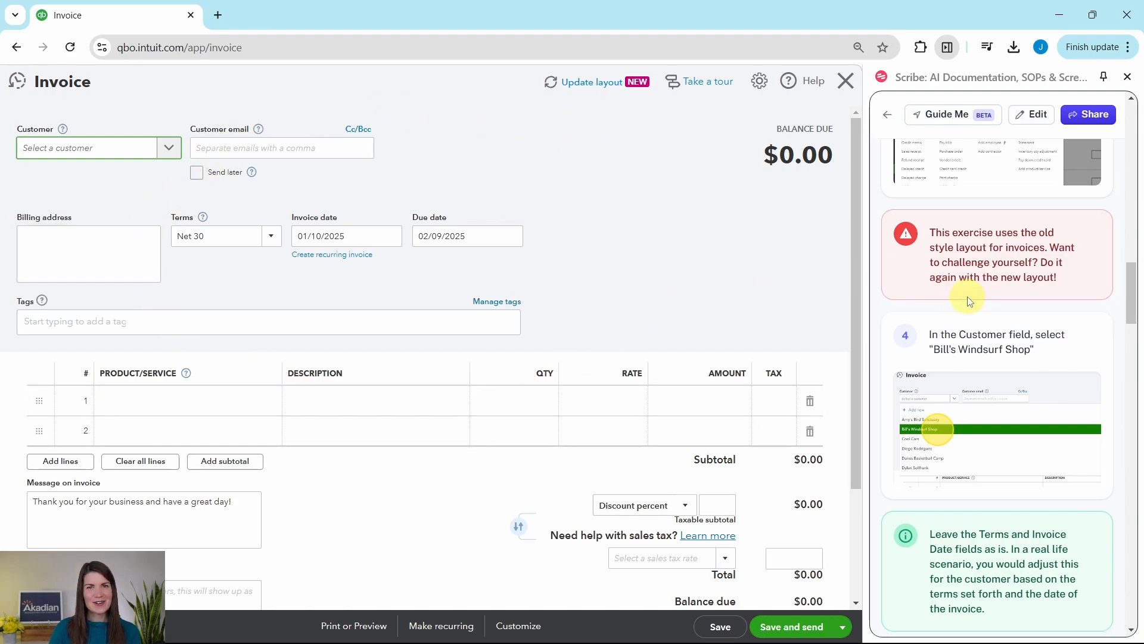
scroll(969, 301, down, 3)
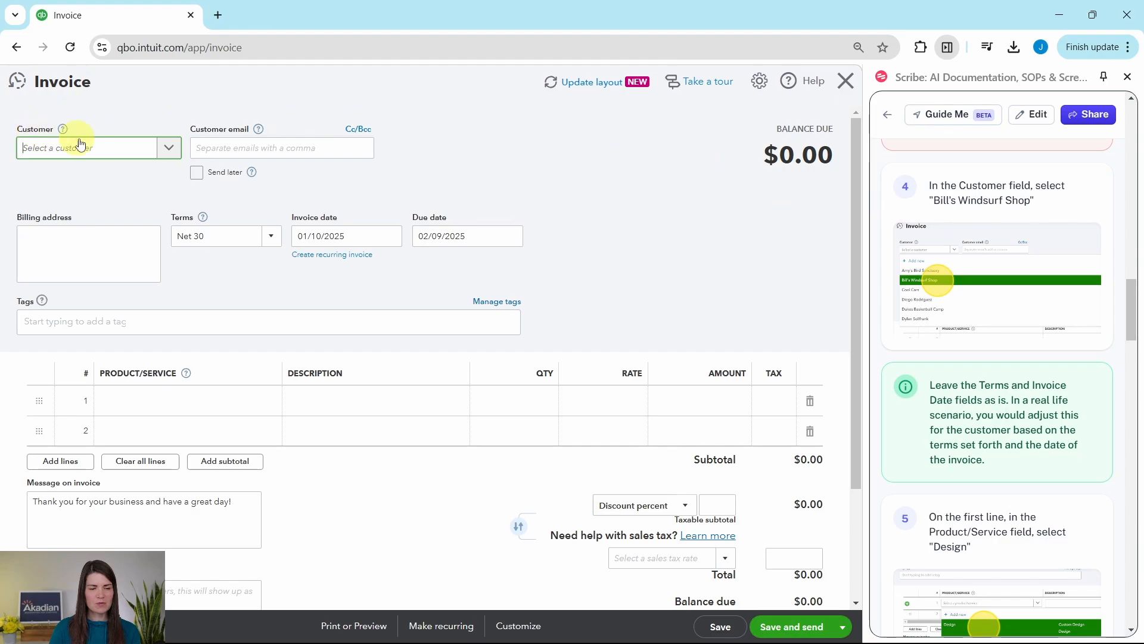
click(168, 150)
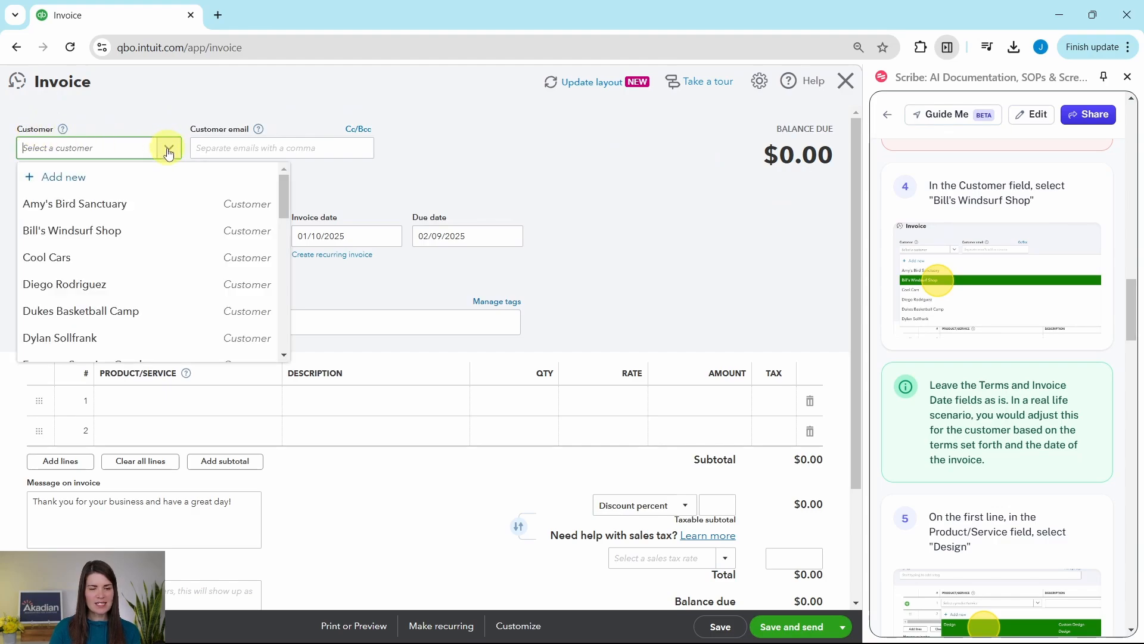
click(72, 233)
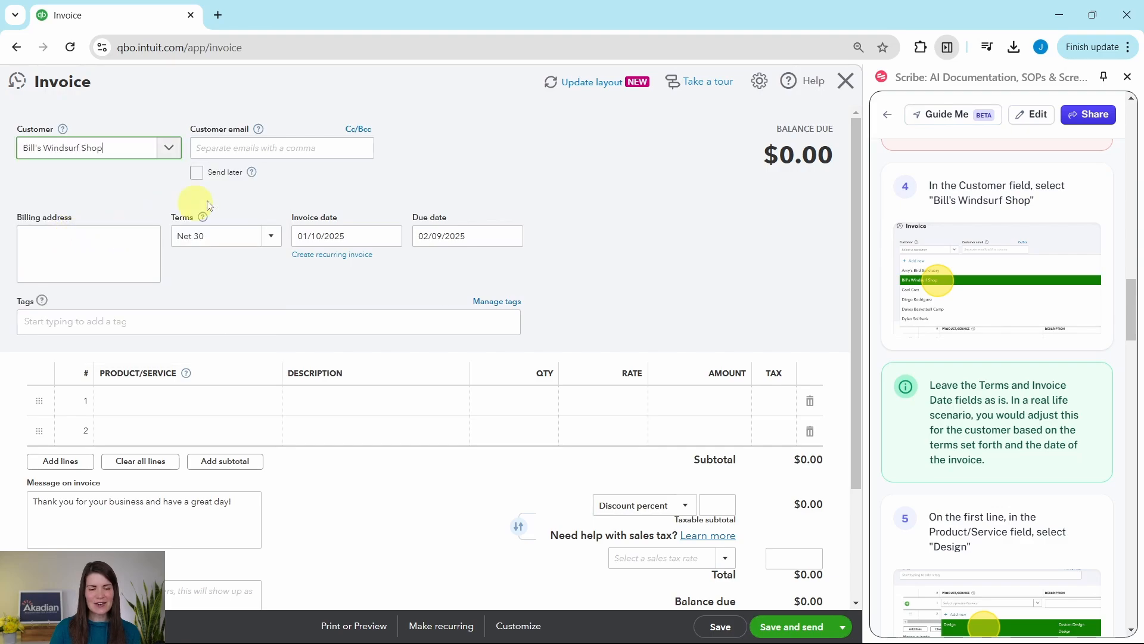
Add the Design service on the invoice's first line, keeping the terms and invoice date as they are
scroll(970, 267, down, 3)
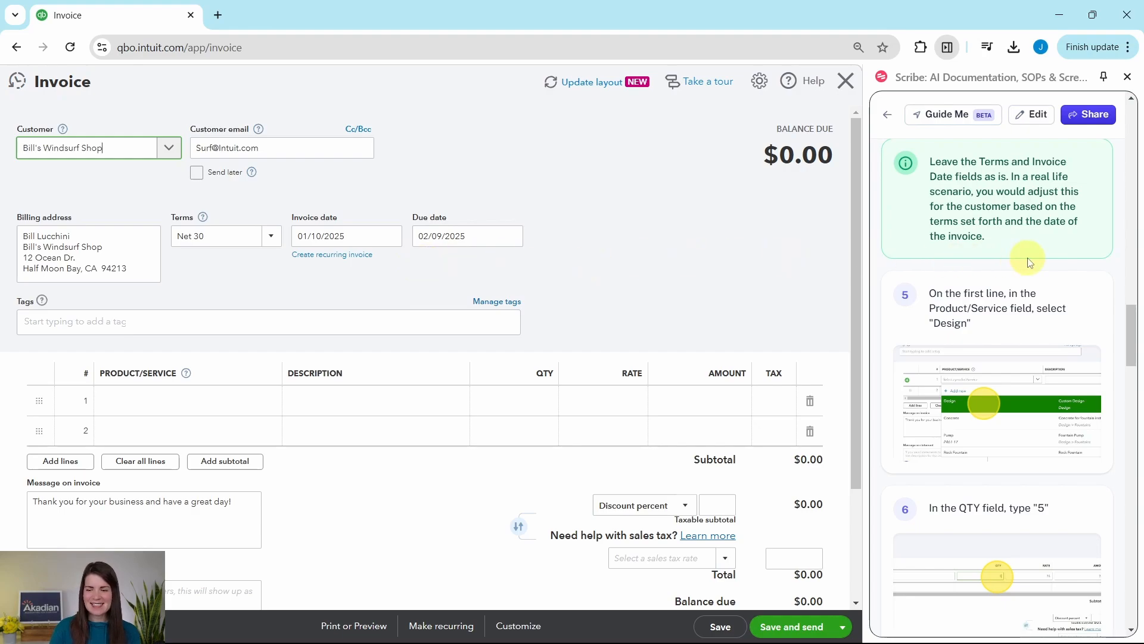
scroll(1022, 260, down, 1)
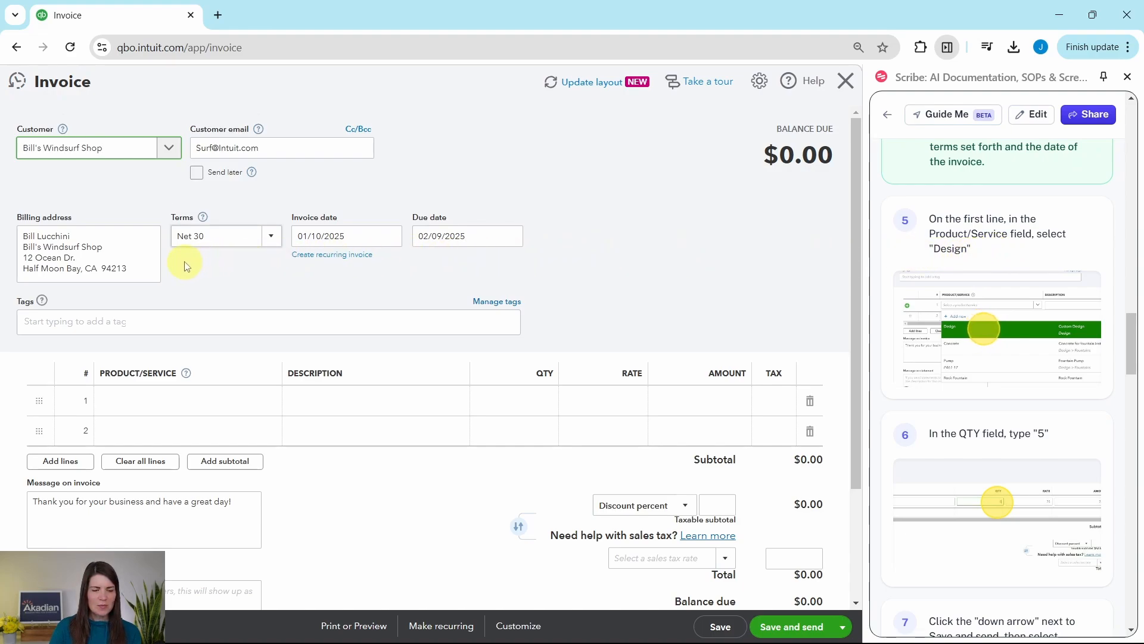
scroll(172, 266, down, 1)
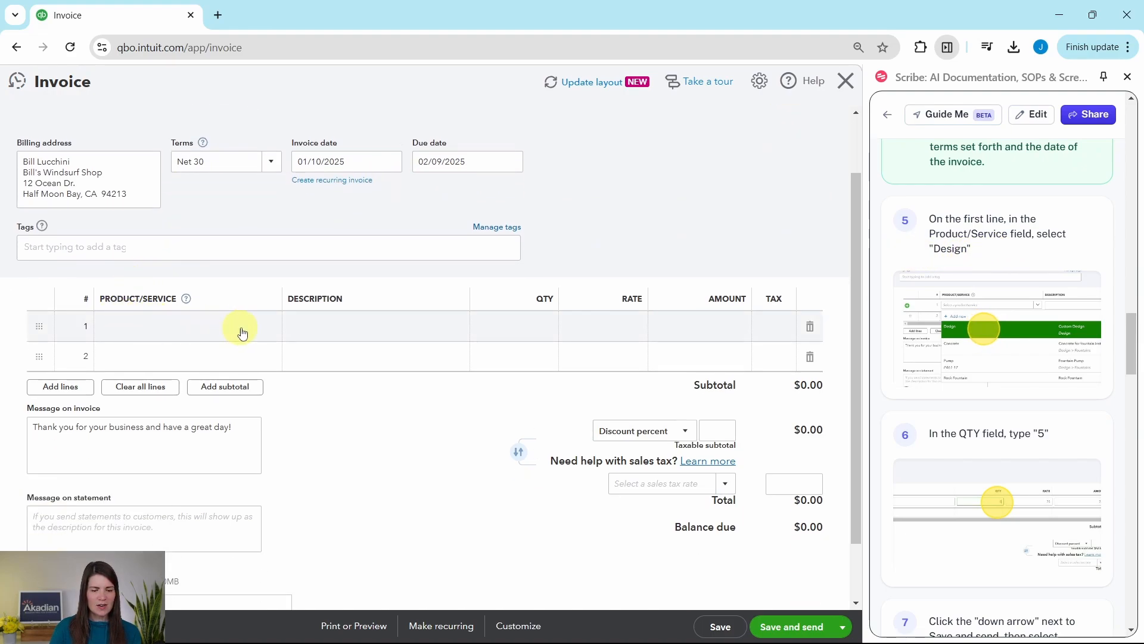
click(260, 333)
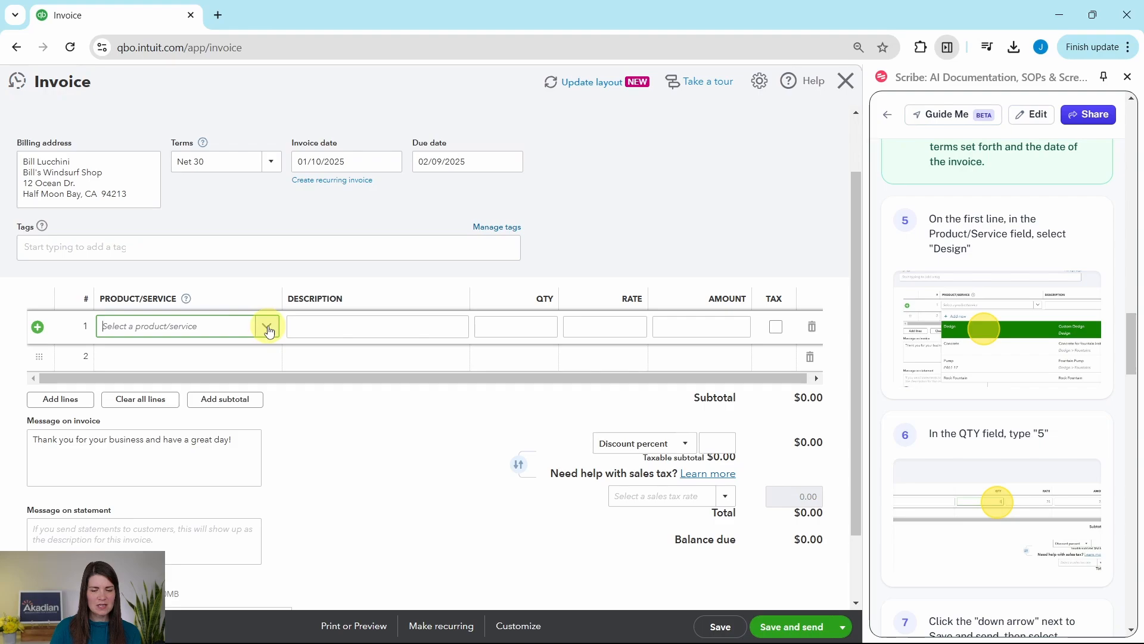
click(269, 332)
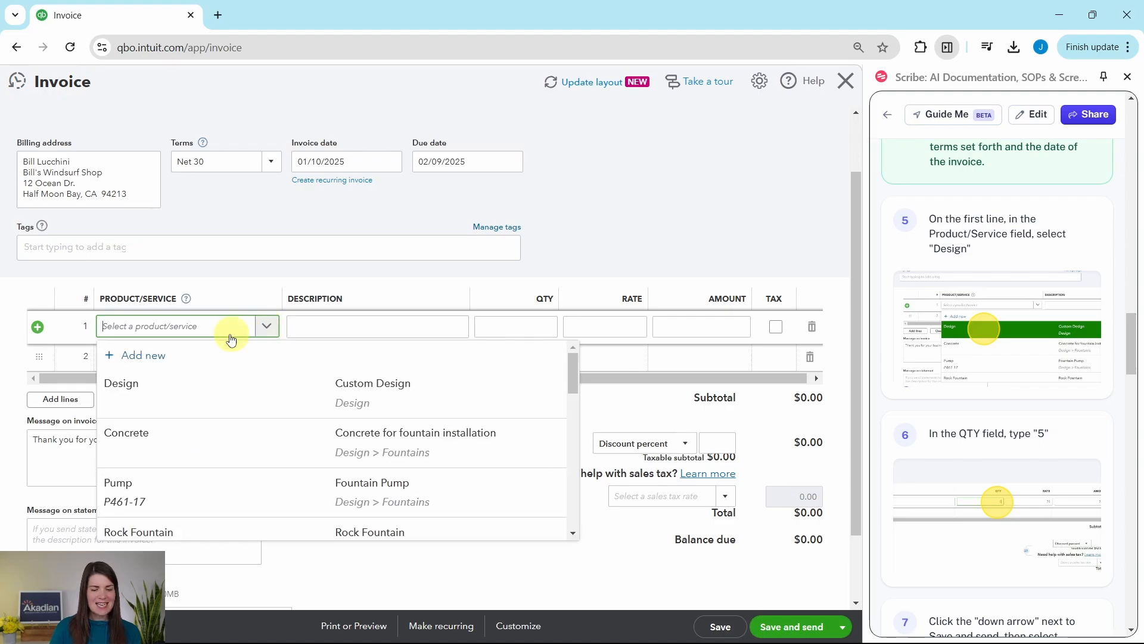
click(123, 391)
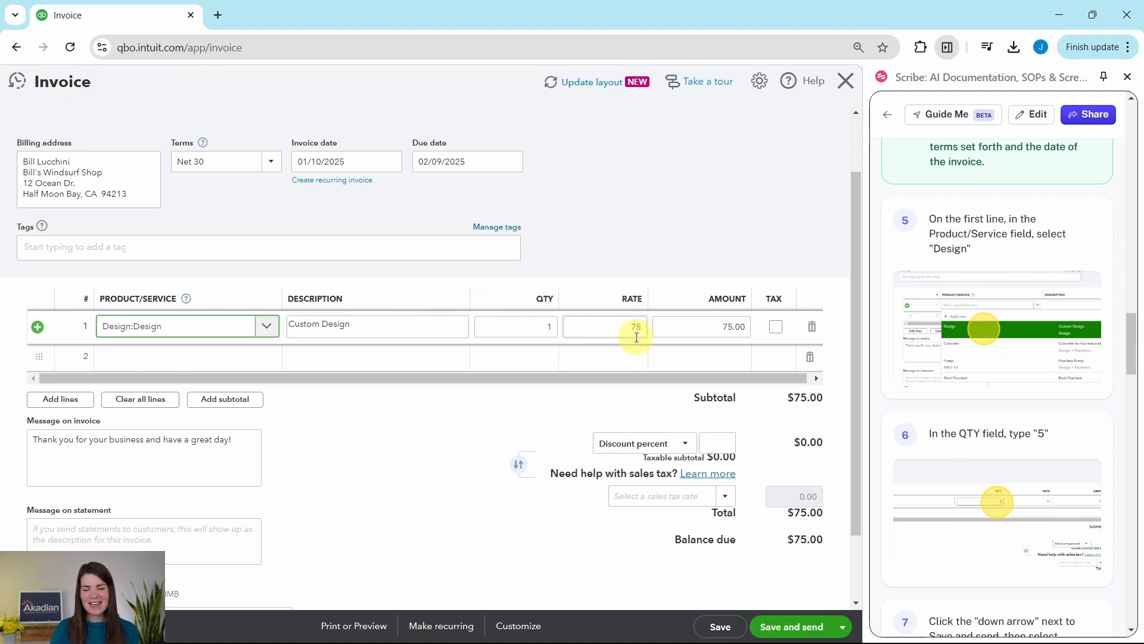
Set the Design line's quantity to 5 and save and close the invoice
scroll(959, 334, down, 4)
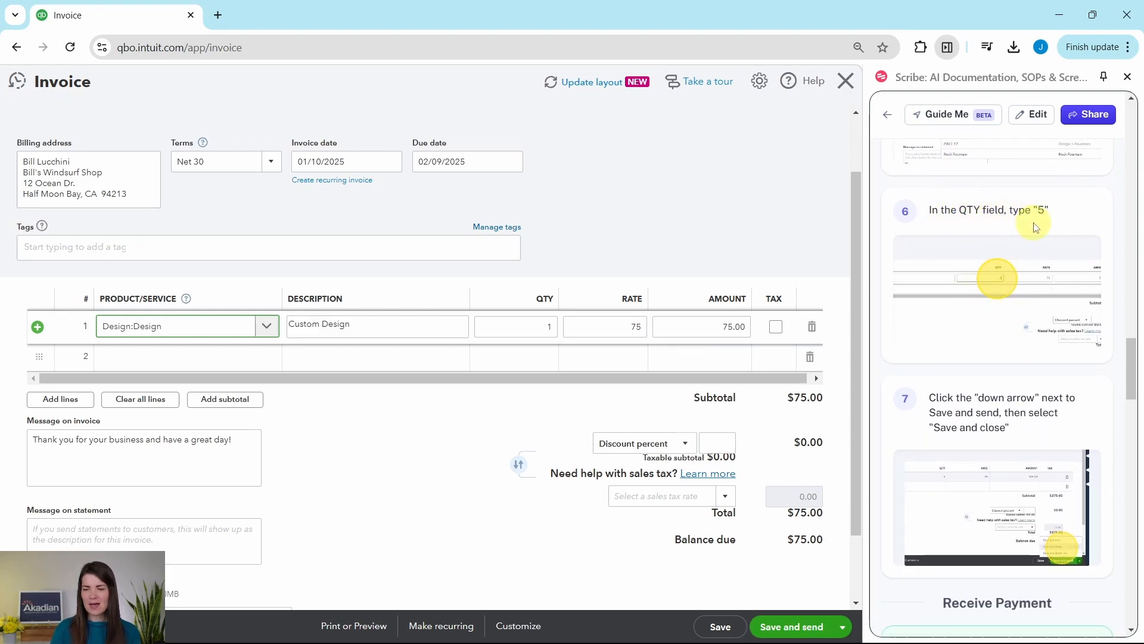
click(551, 328)
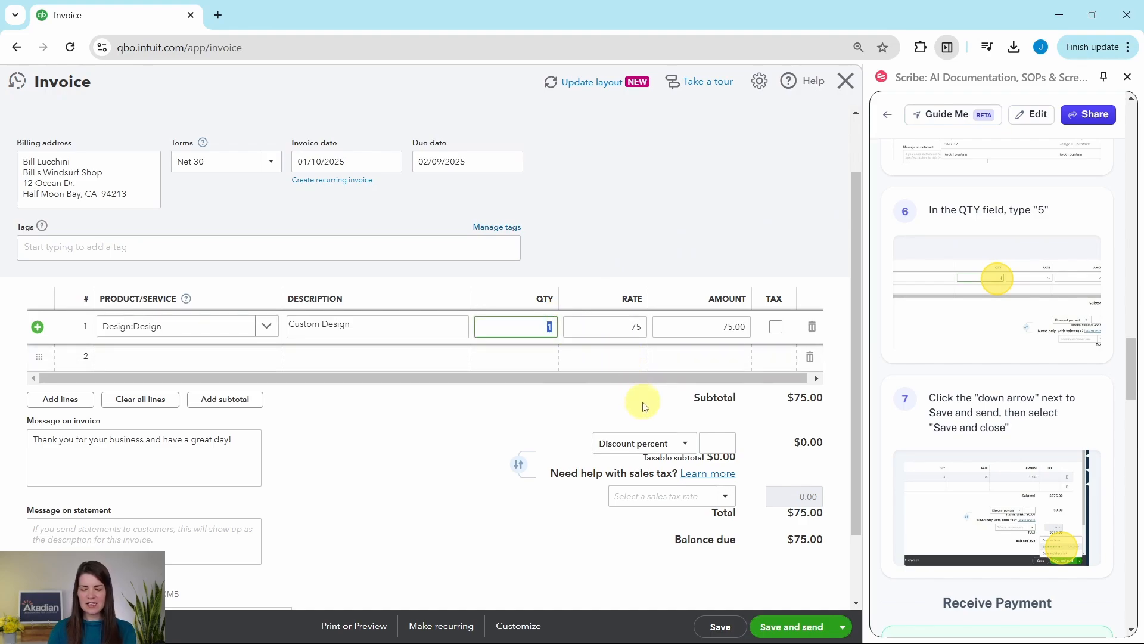
key(BackSpace)
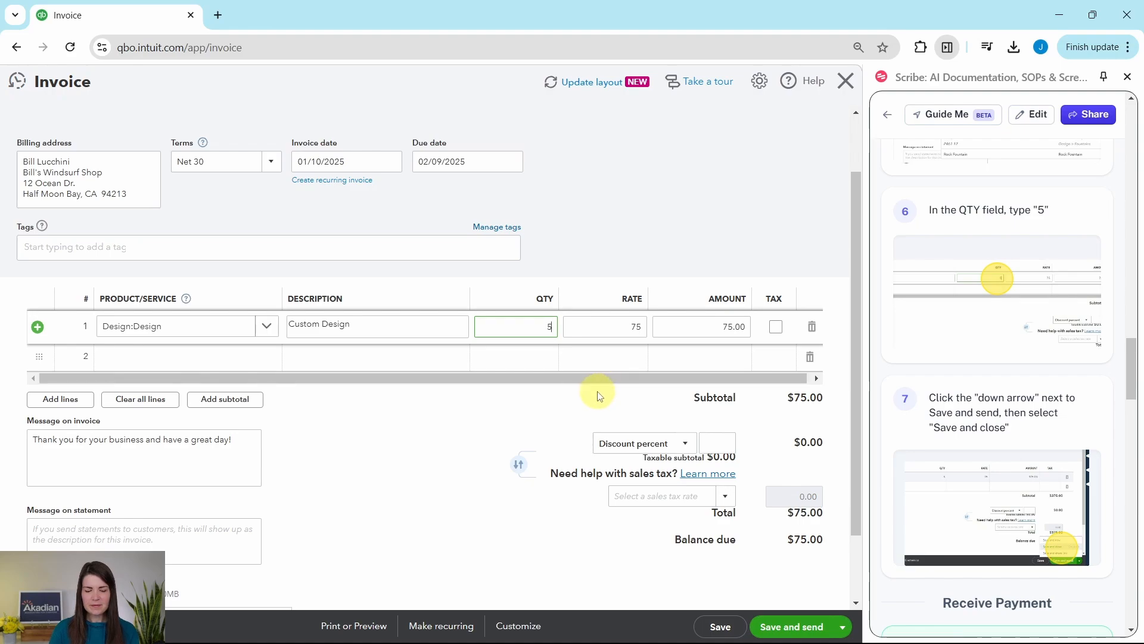
key(Tab)
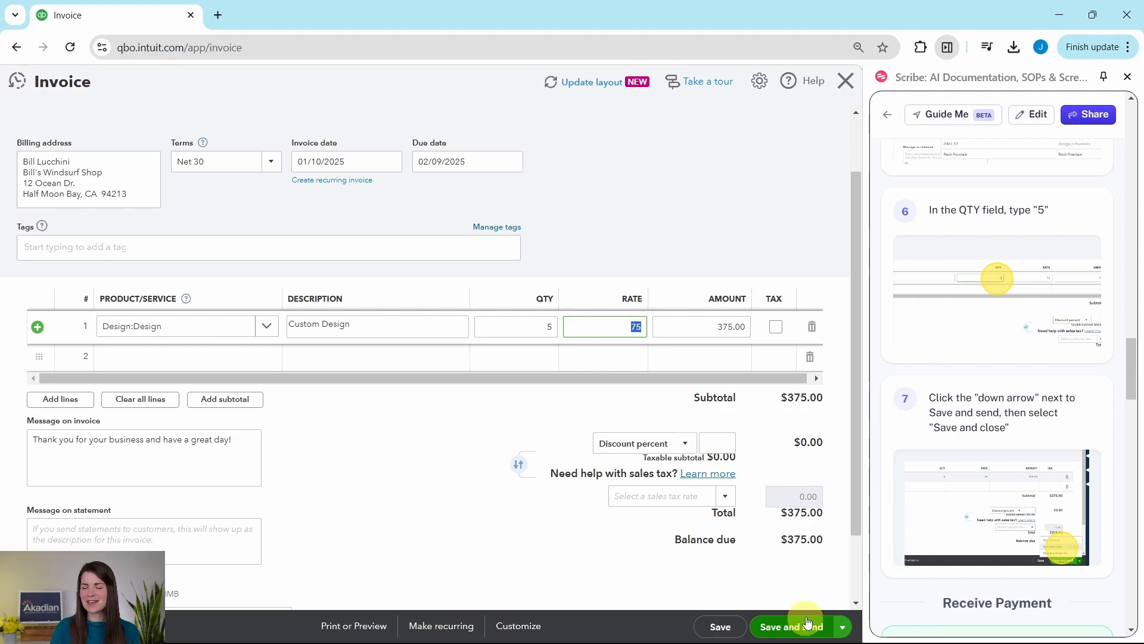
click(845, 627)
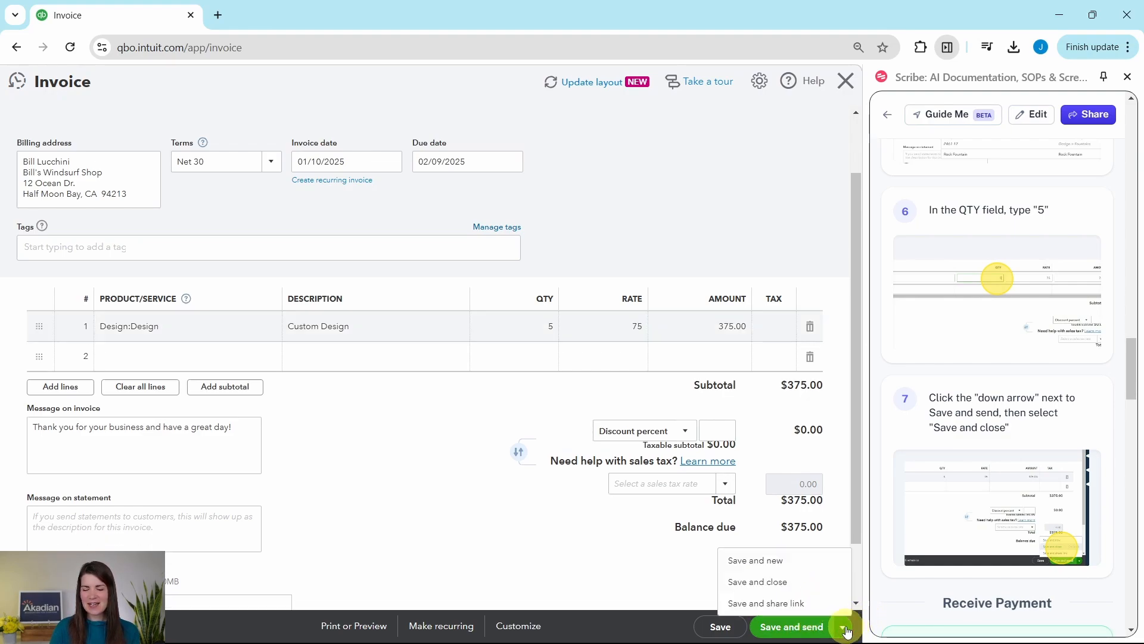
click(752, 584)
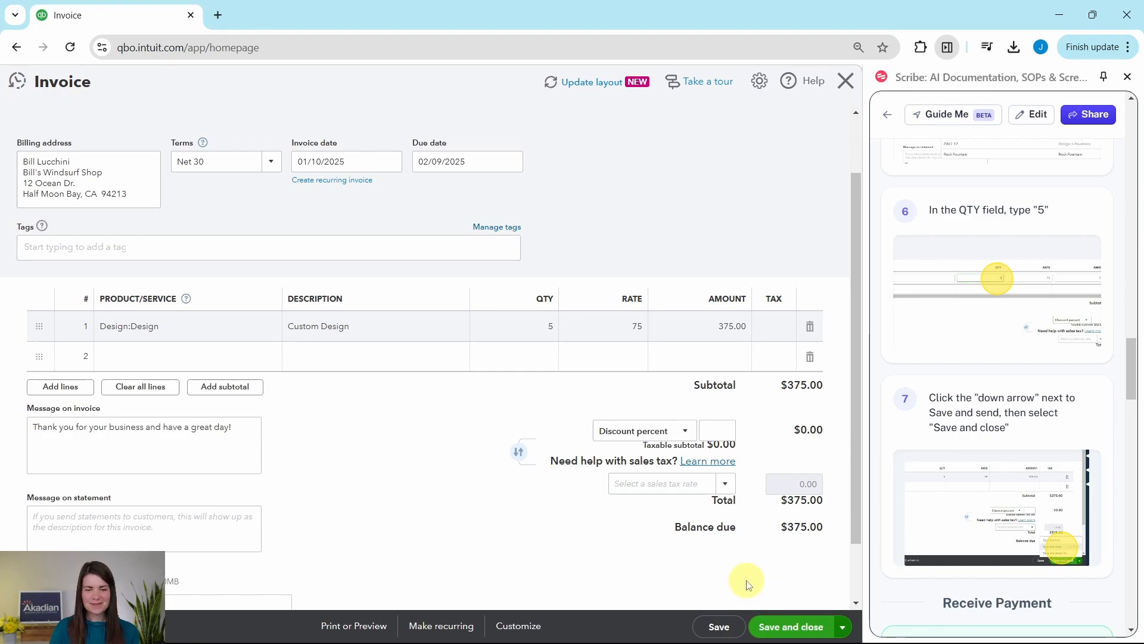
Read the guide's Receive Payment scenario and open a new customer payment form
scroll(927, 402, down, 3)
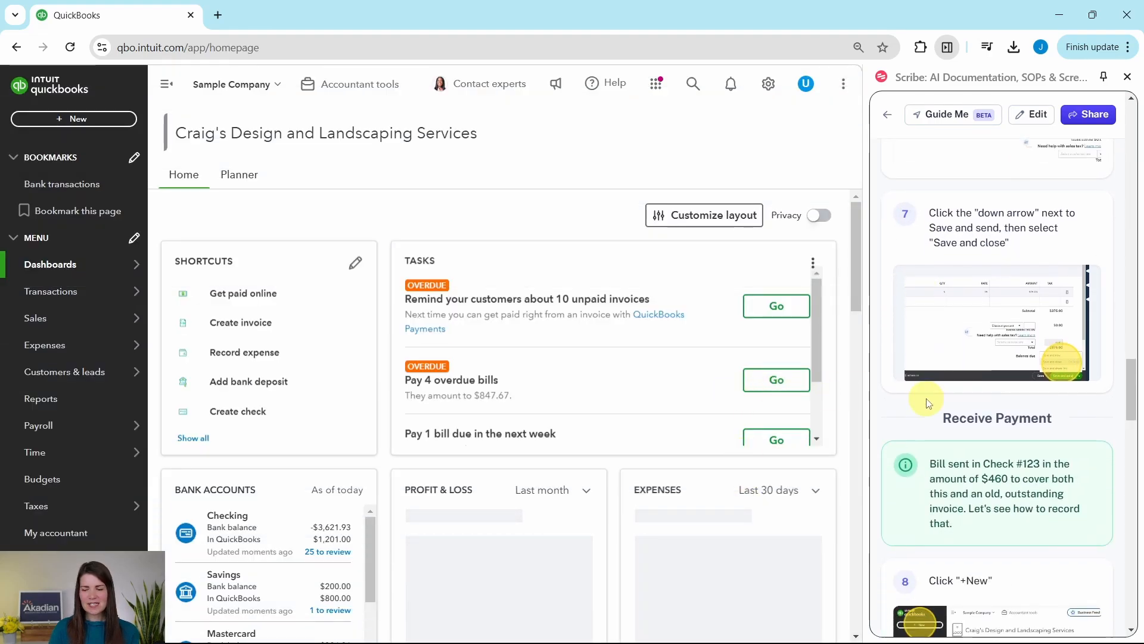
scroll(927, 402, down, 3)
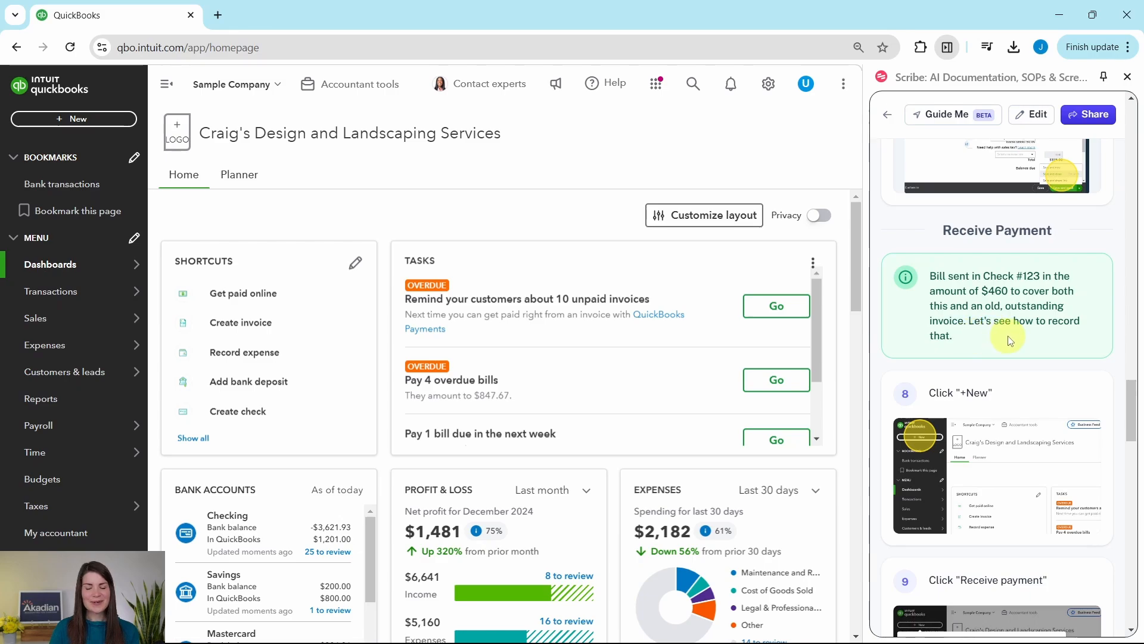
scroll(1022, 334, down, 4)
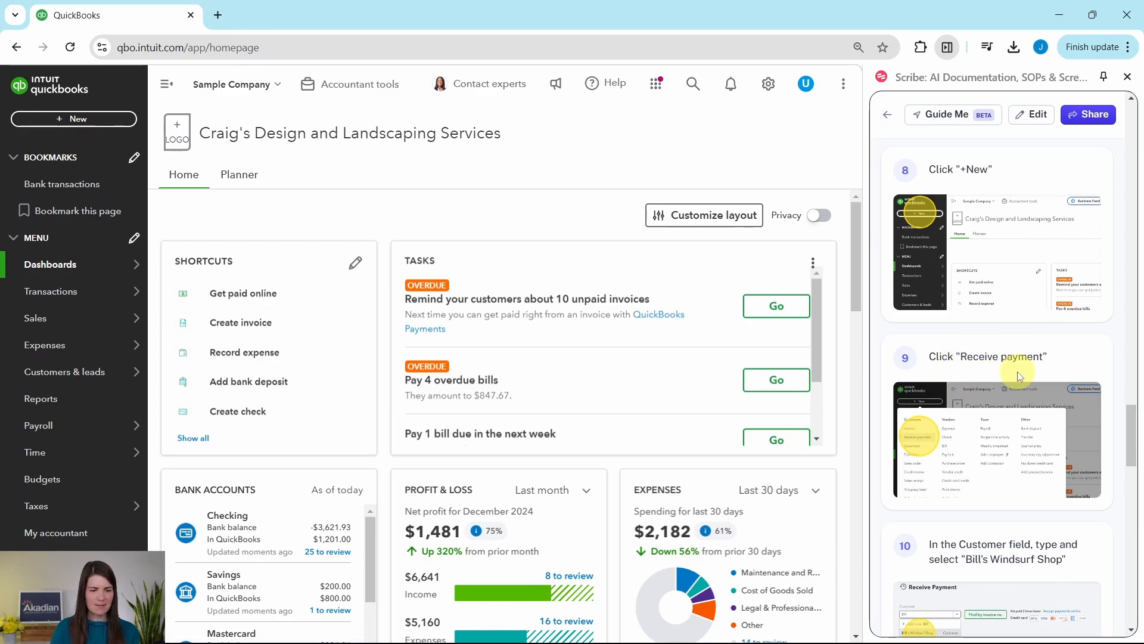
click(65, 121)
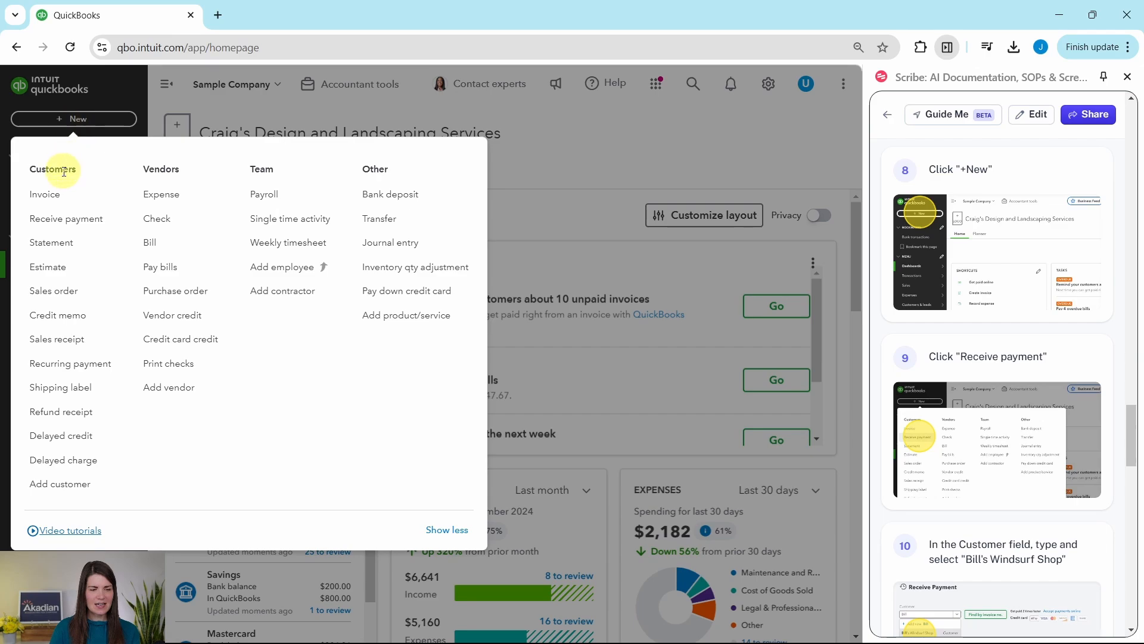
click(63, 230)
Choose Bill's Windsurf Shop as the paying customer and review its outstanding transactions against the guide
scroll(1016, 250, down, 5)
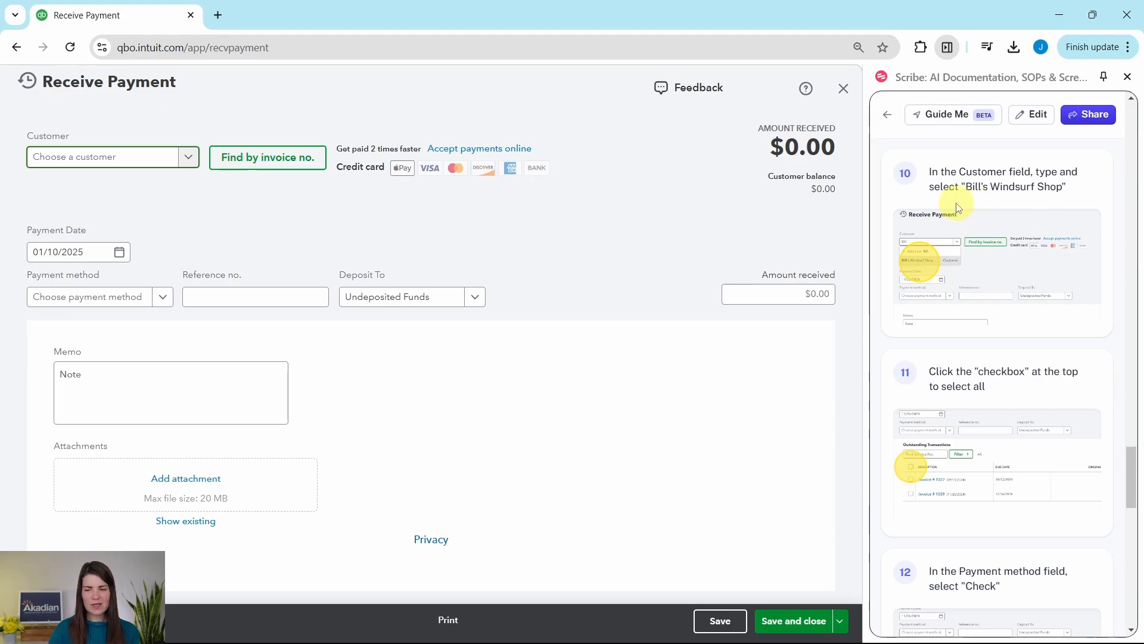
click(128, 161)
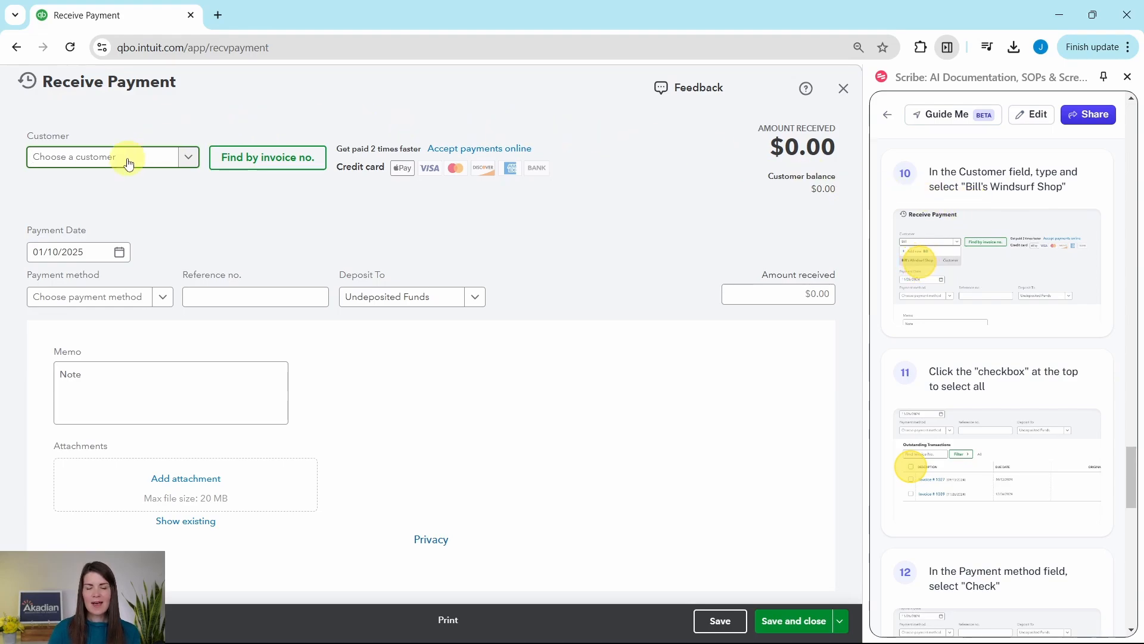
click(190, 159)
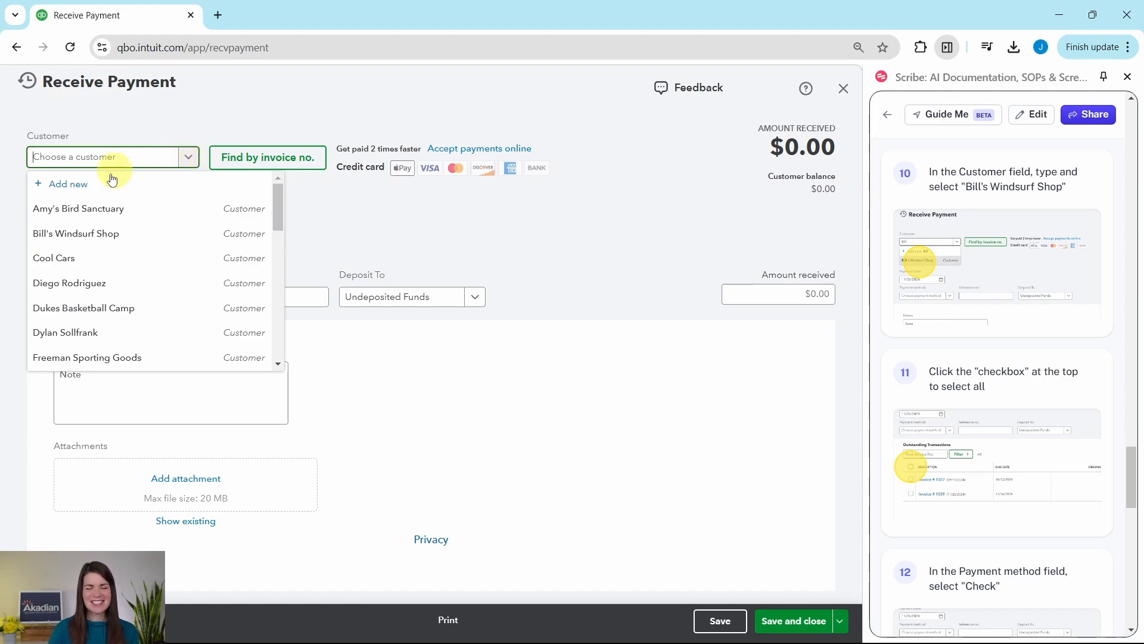
click(56, 239)
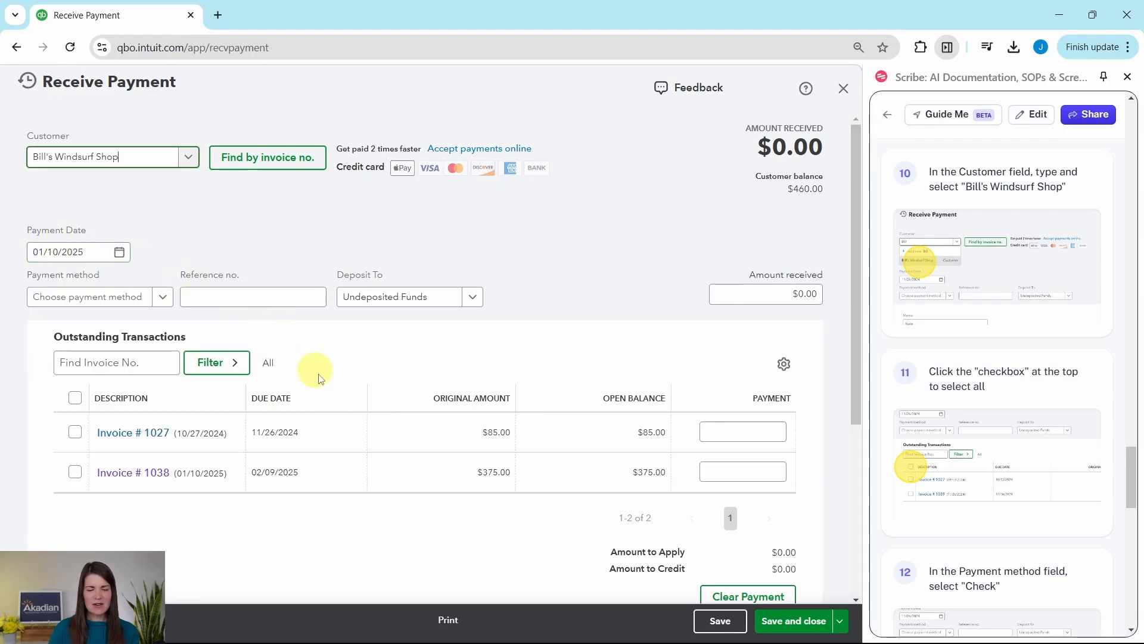
scroll(384, 396, down, 1)
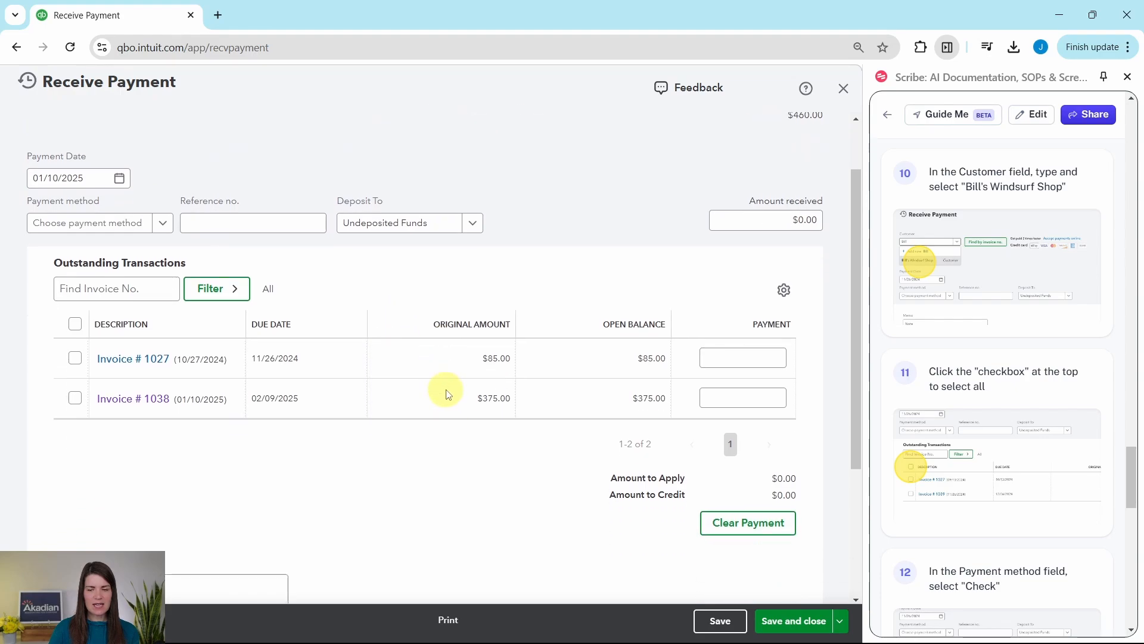
scroll(453, 294, up, 1)
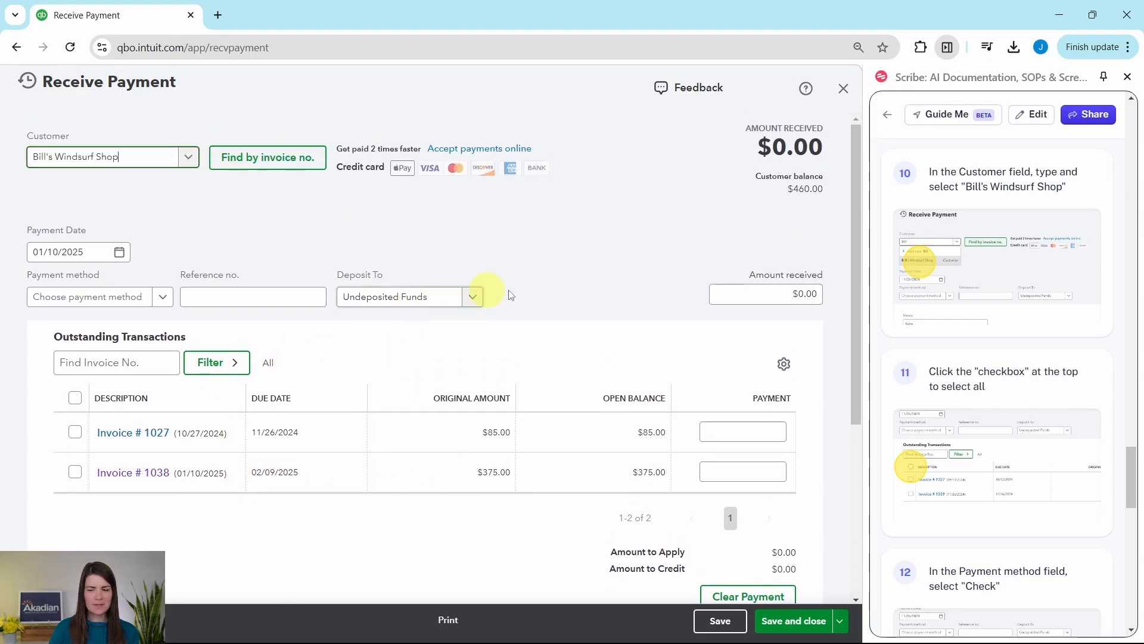
scroll(940, 302, down, 1)
scroll(940, 303, down, 2)
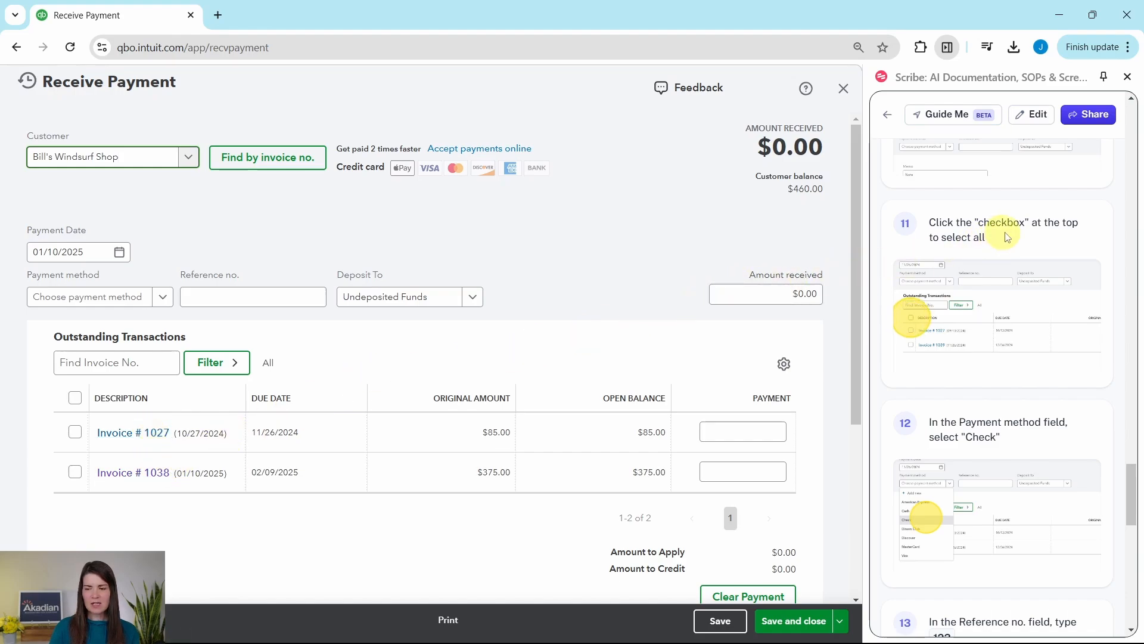
Select all of the customer's outstanding invoices for payment and set the payment method to Check
scroll(1033, 292, down, 1)
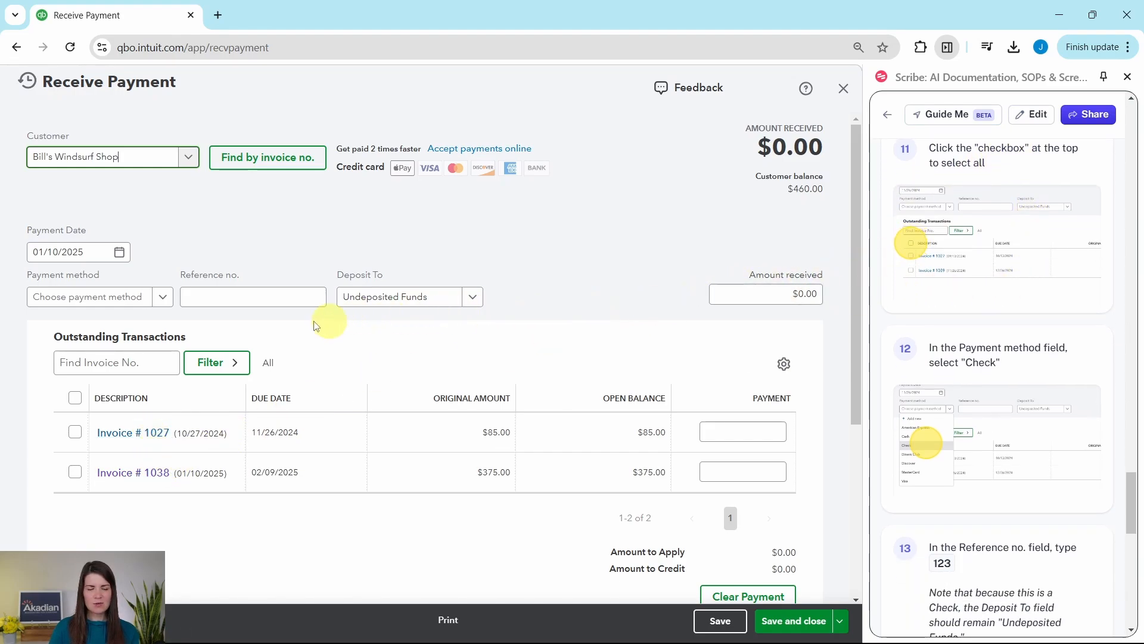
click(75, 399)
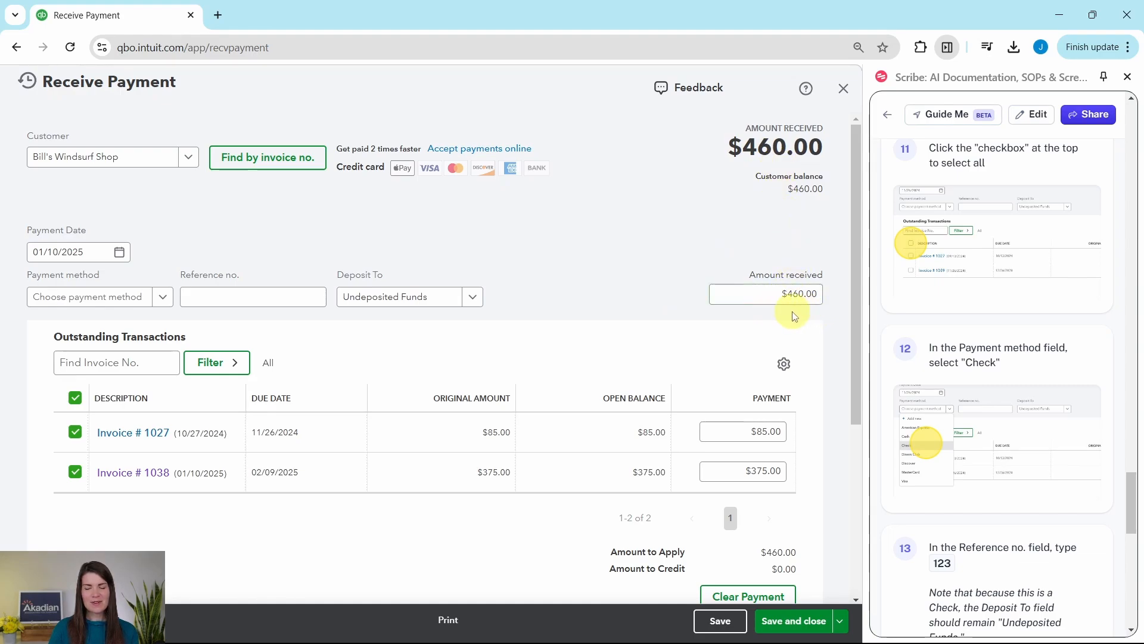
scroll(959, 310, down, 3)
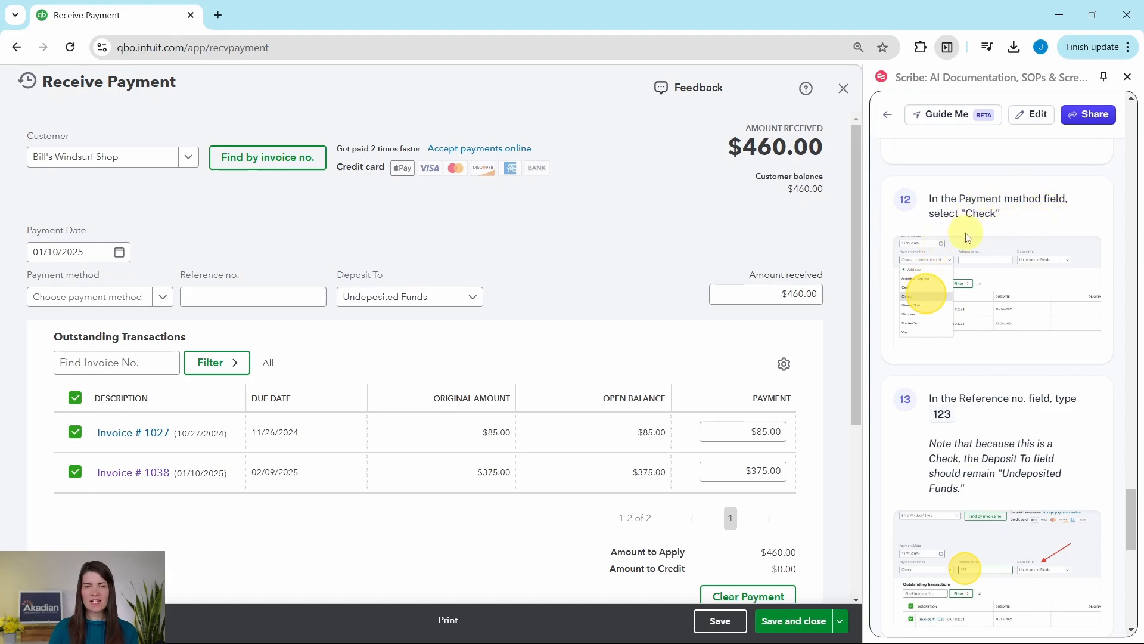
click(162, 302)
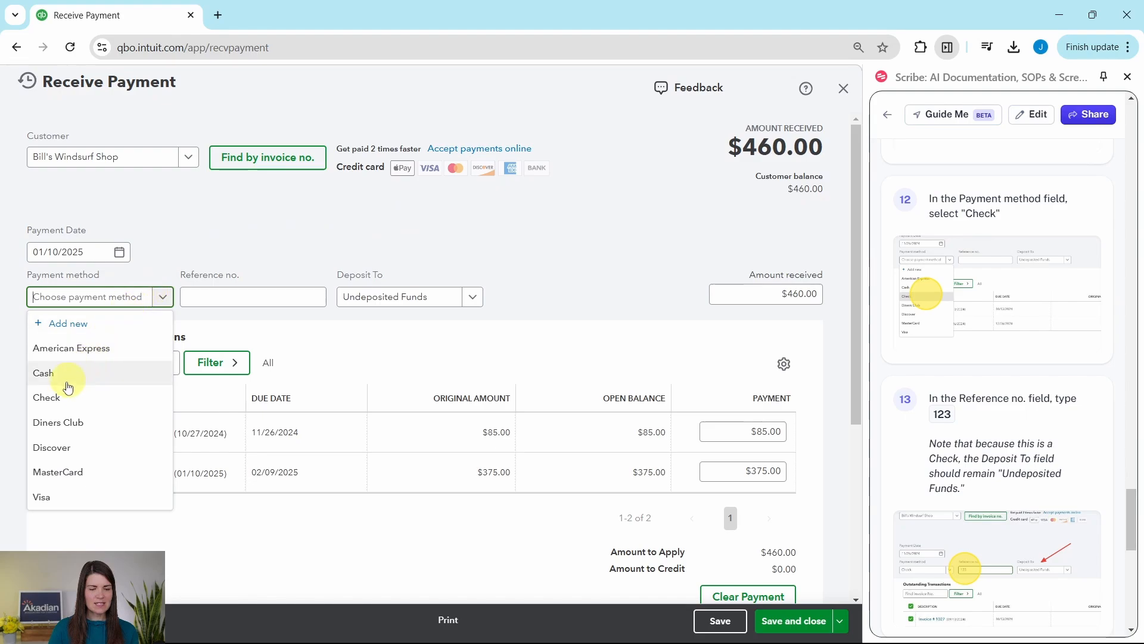
click(51, 399)
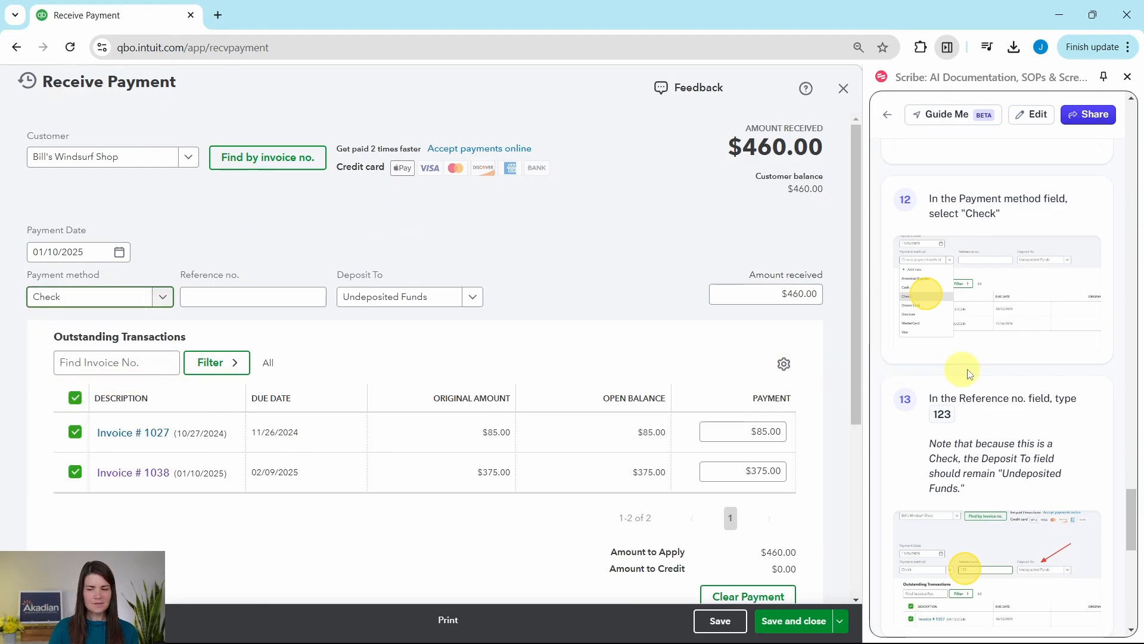
Enter 123 as the payment's reference number, then save and close the customer payment
scroll(987, 368, down, 1)
scroll(988, 368, down, 3)
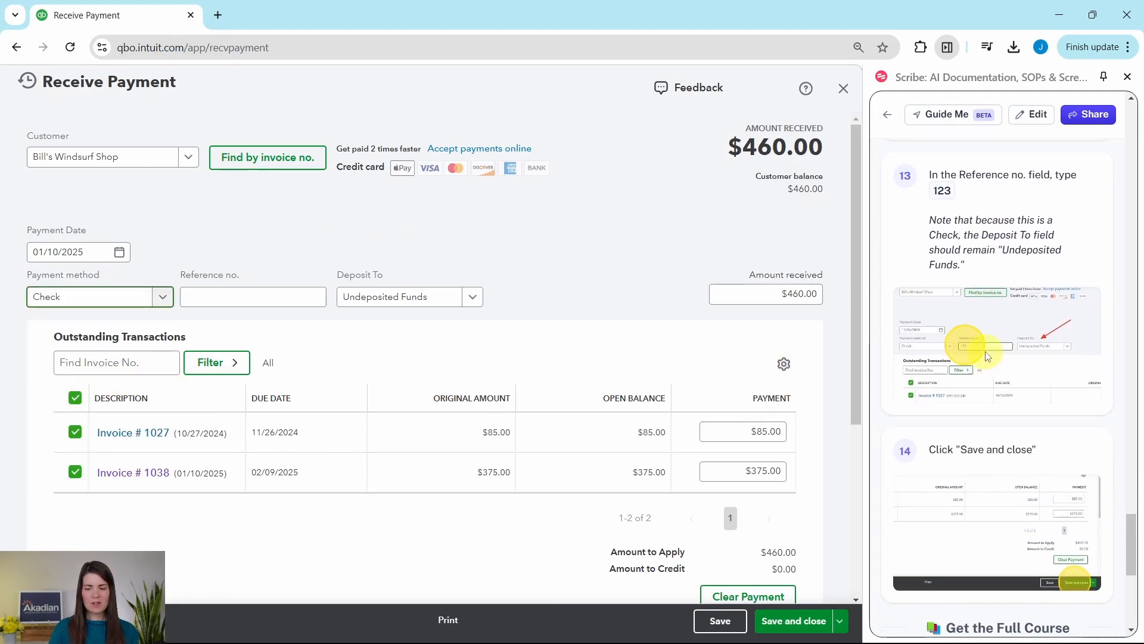
click(193, 299)
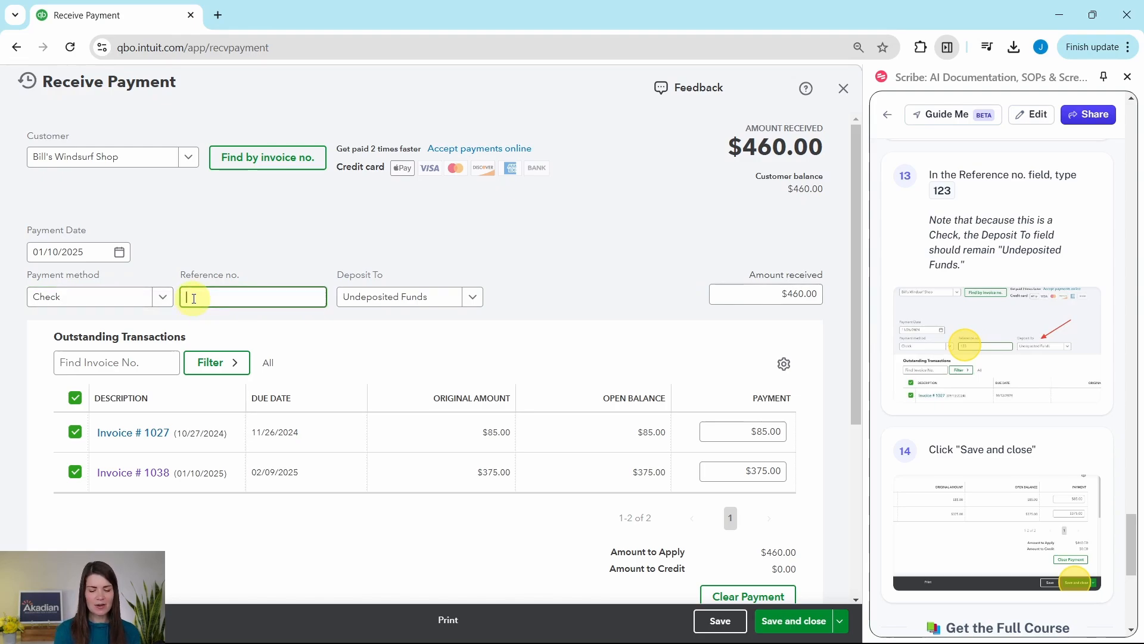
text(123)
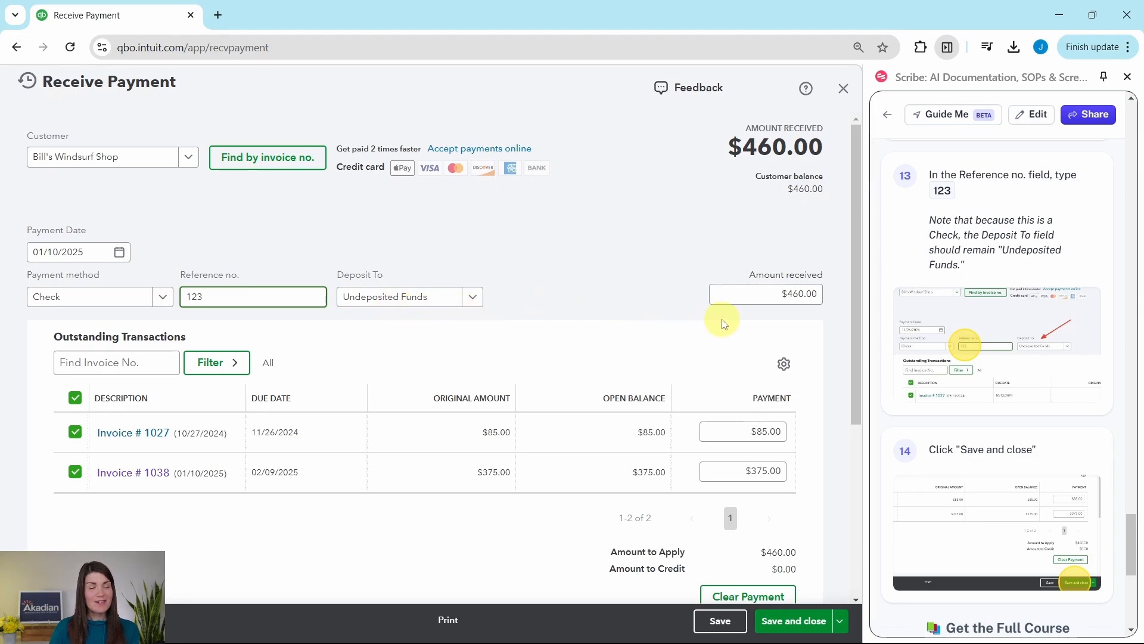
scroll(963, 320, down, 3)
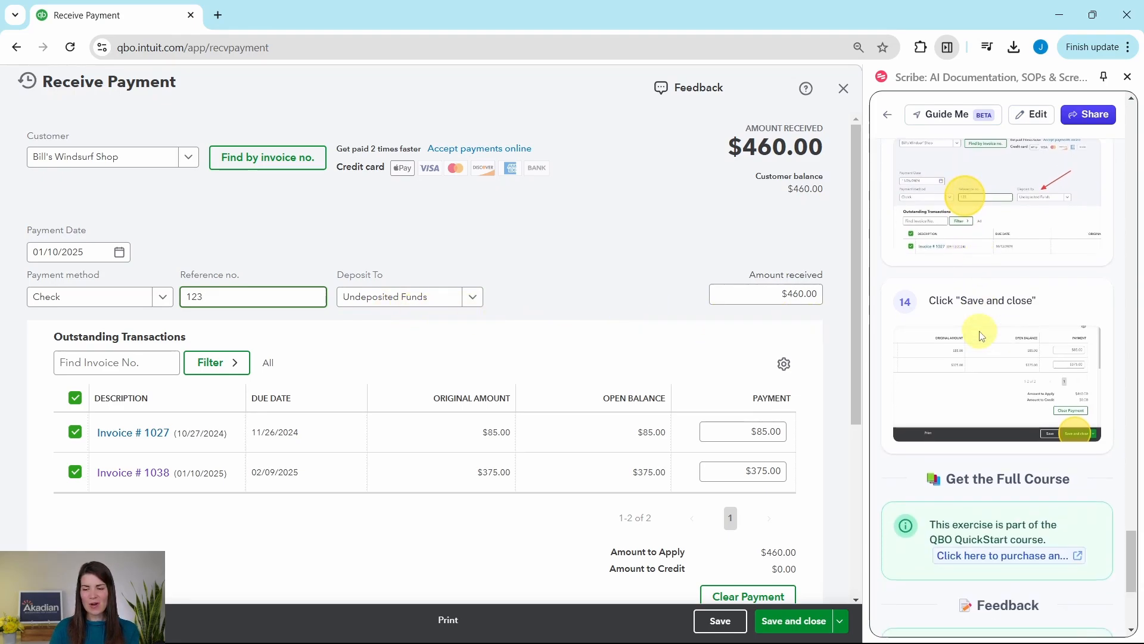
scroll(980, 331, down, 1)
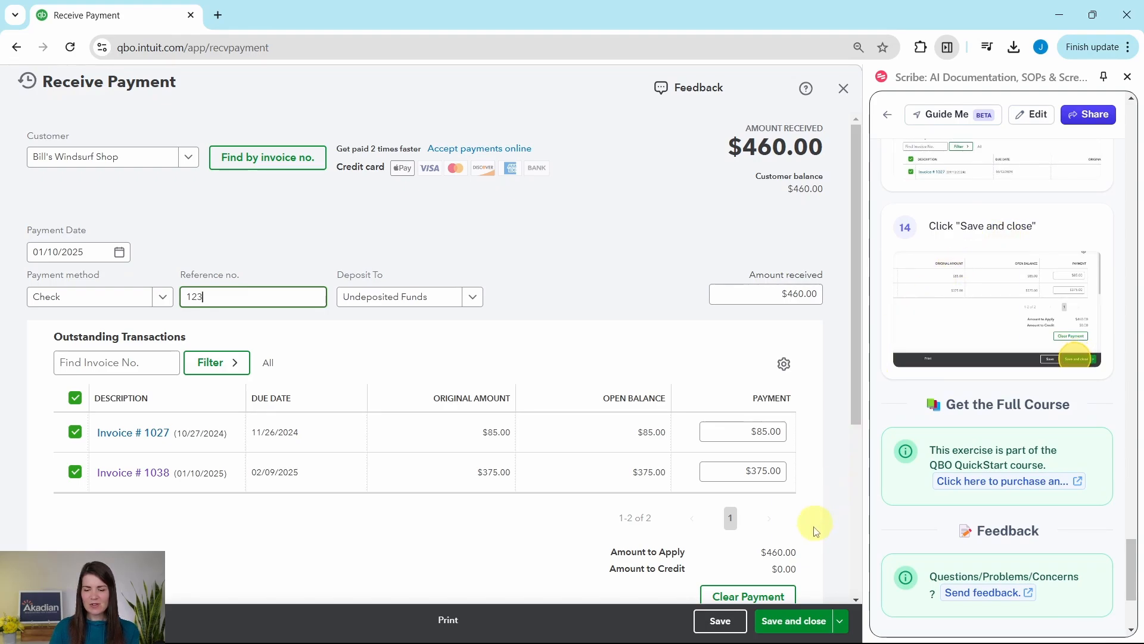
click(792, 623)
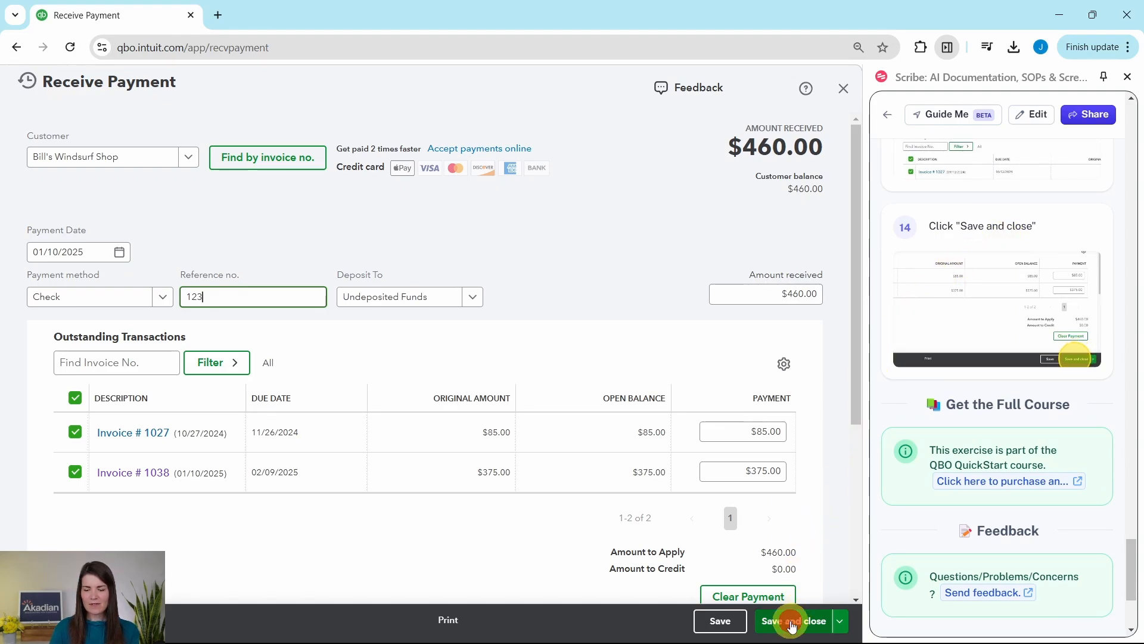